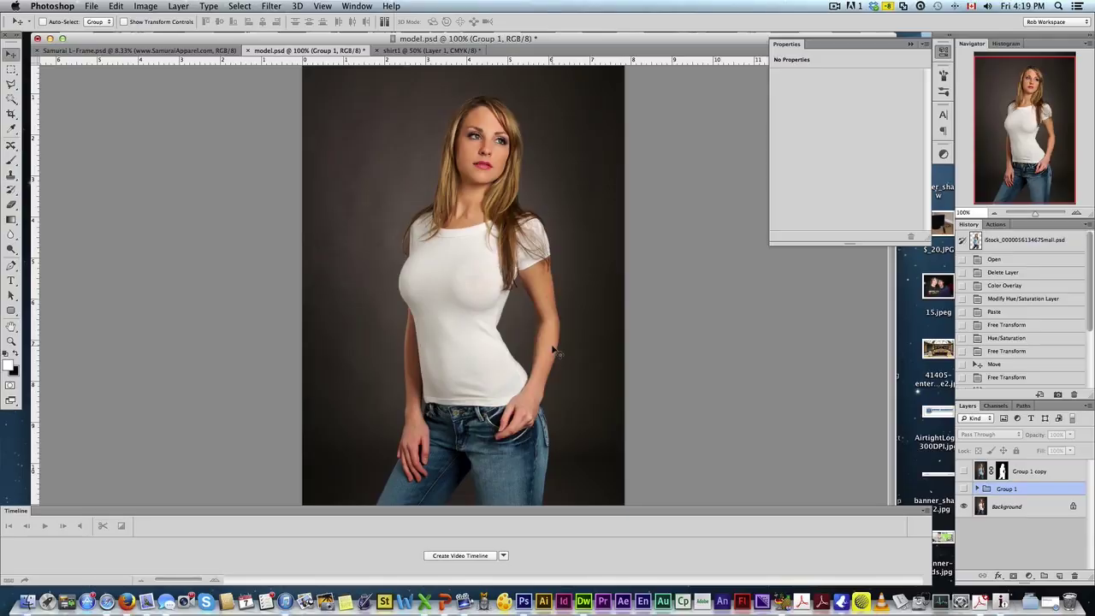
Paste the splatter logo from shirt1 into model.psd and scale it down onto the shirt chest
{"action": "left_click", "coordinate": [402, 51]}
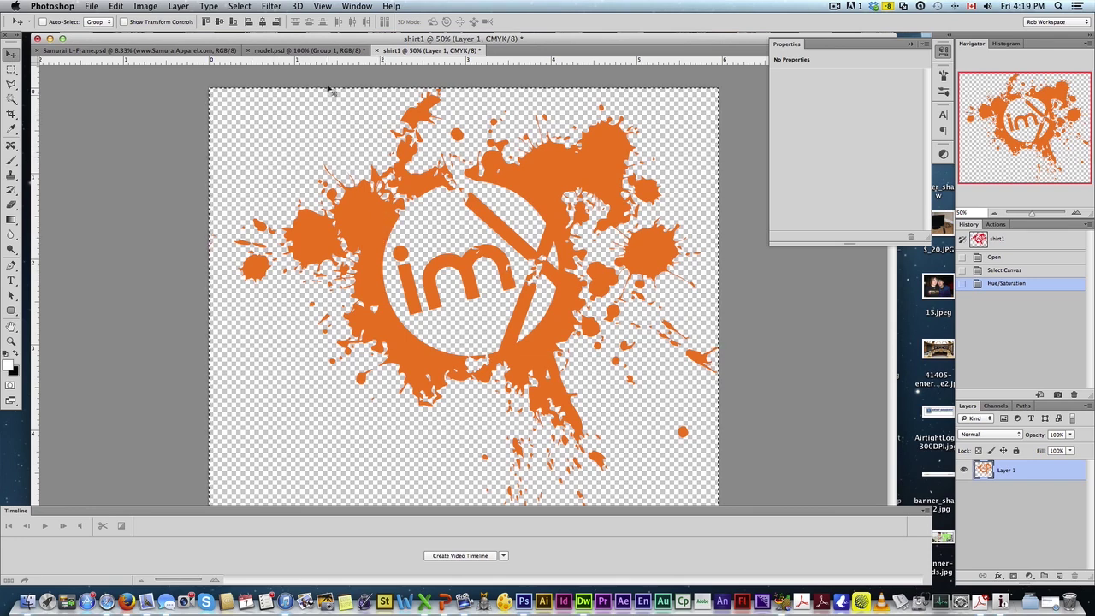
{"action": "left_click", "coordinate": [279, 52]}
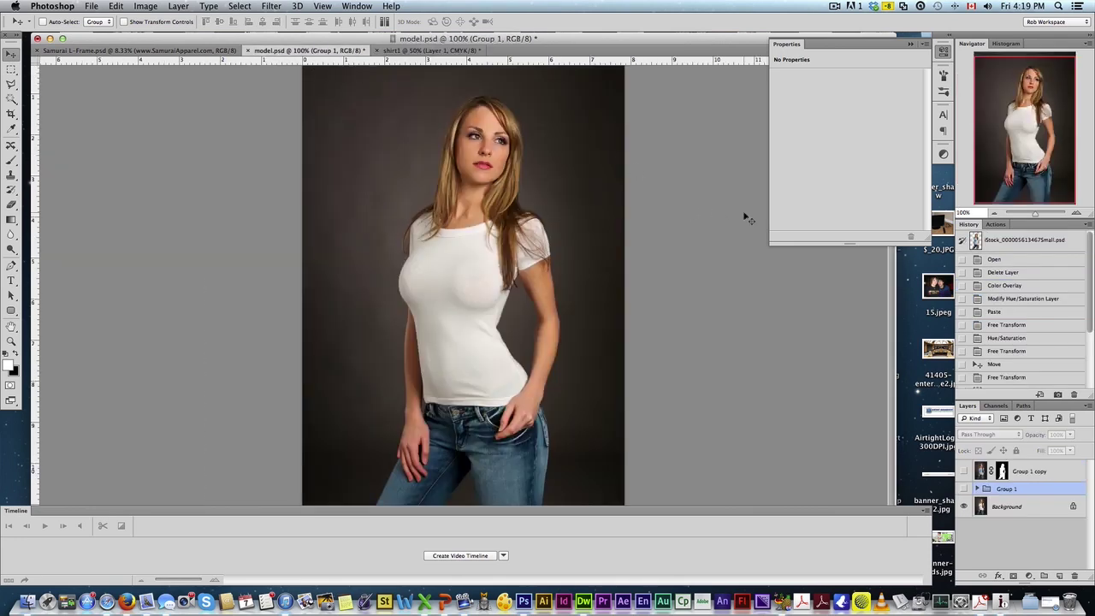
{"action": "key", "text": "super+v"}
{"action": "key", "text": "super+t"}
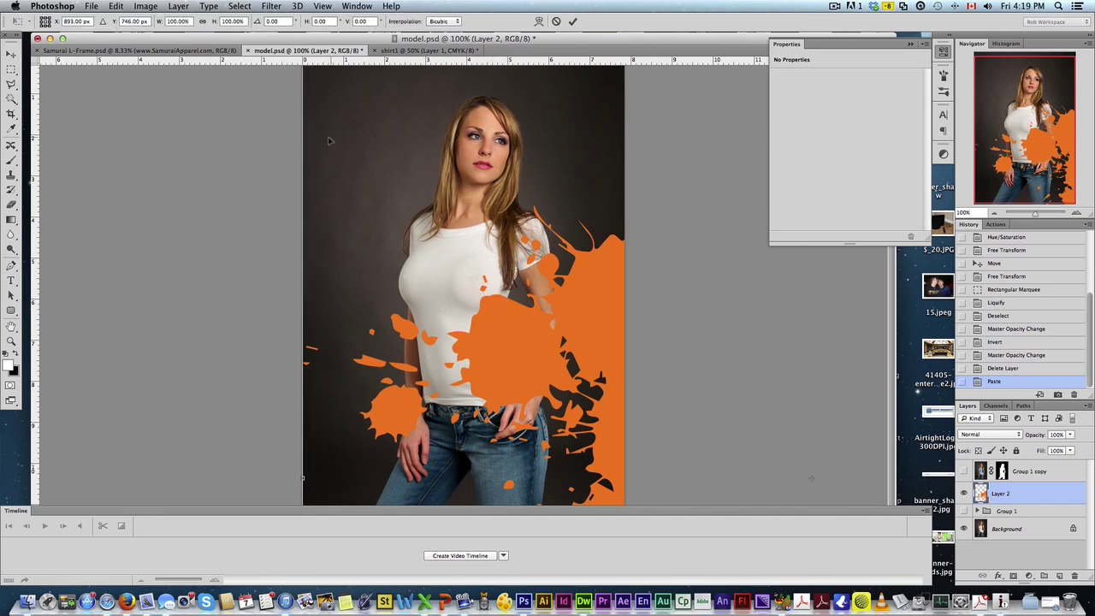
{"action": "left_click_drag", "start_coordinate": [358, 153], "coordinate": [460, 260]}
Apply the resize, then distort the logo, pulling its top corners inward and down
{"action": "key", "text": "Return"}
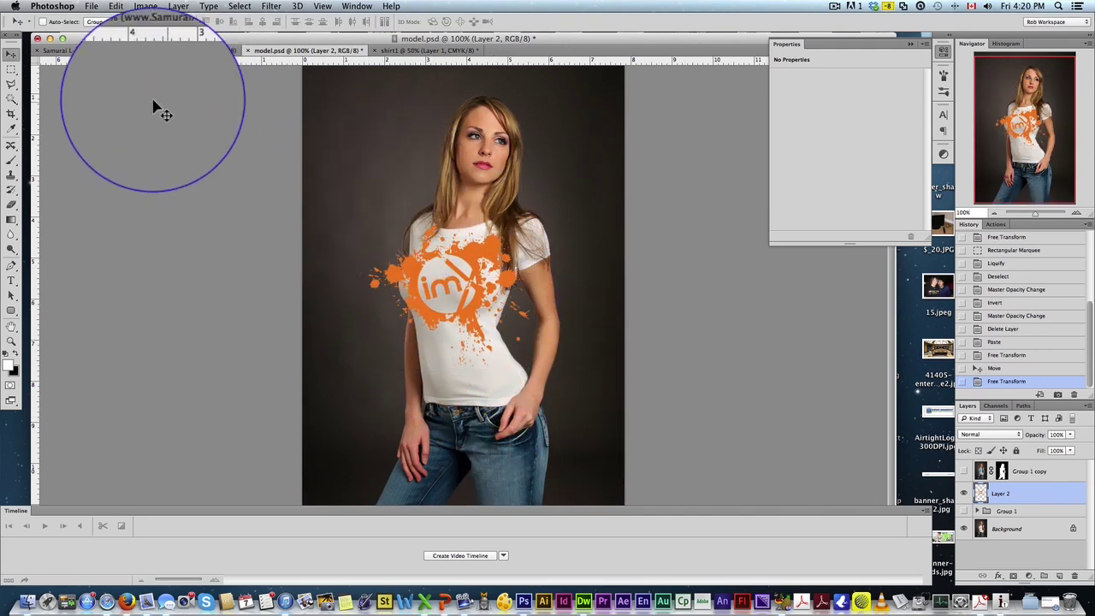
{"action": "left_click", "coordinate": [115, 6]}
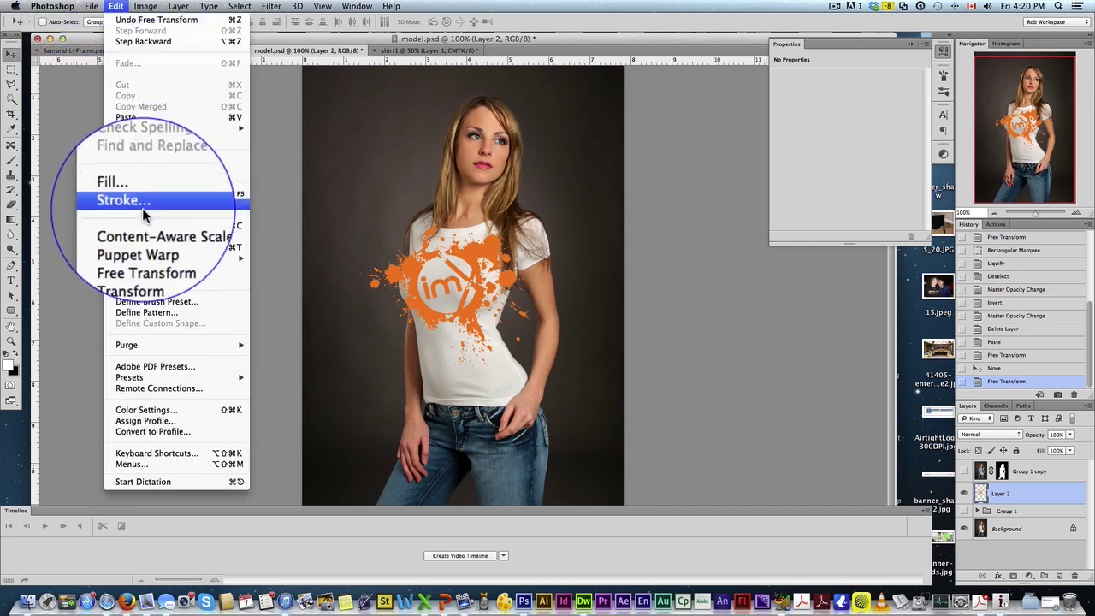
{"action": "mouse_move", "coordinate": [200, 260]}
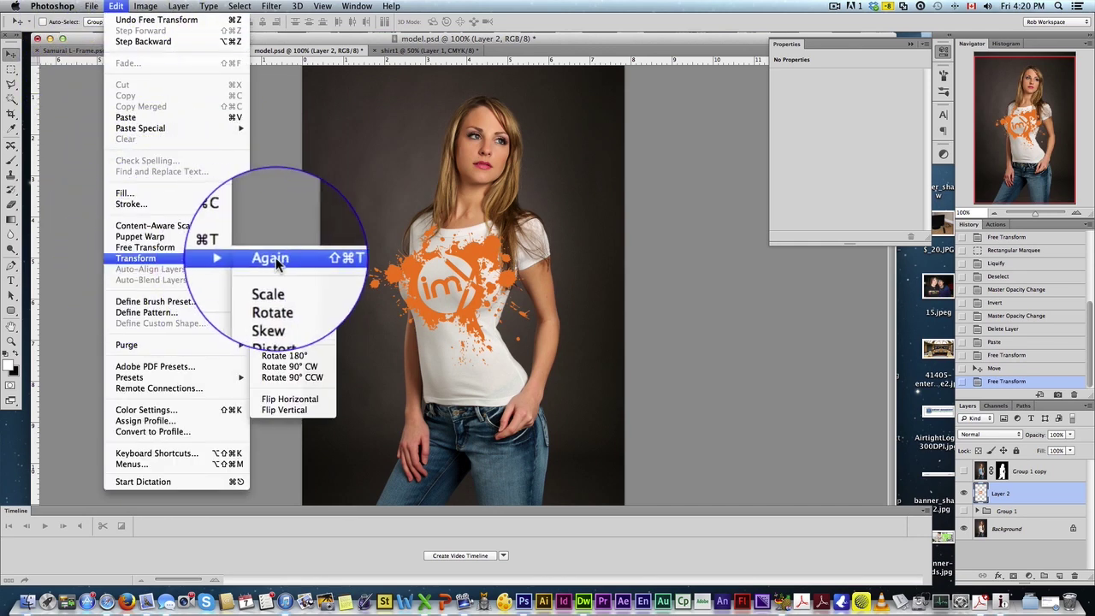
{"action": "left_click", "coordinate": [287, 318]}
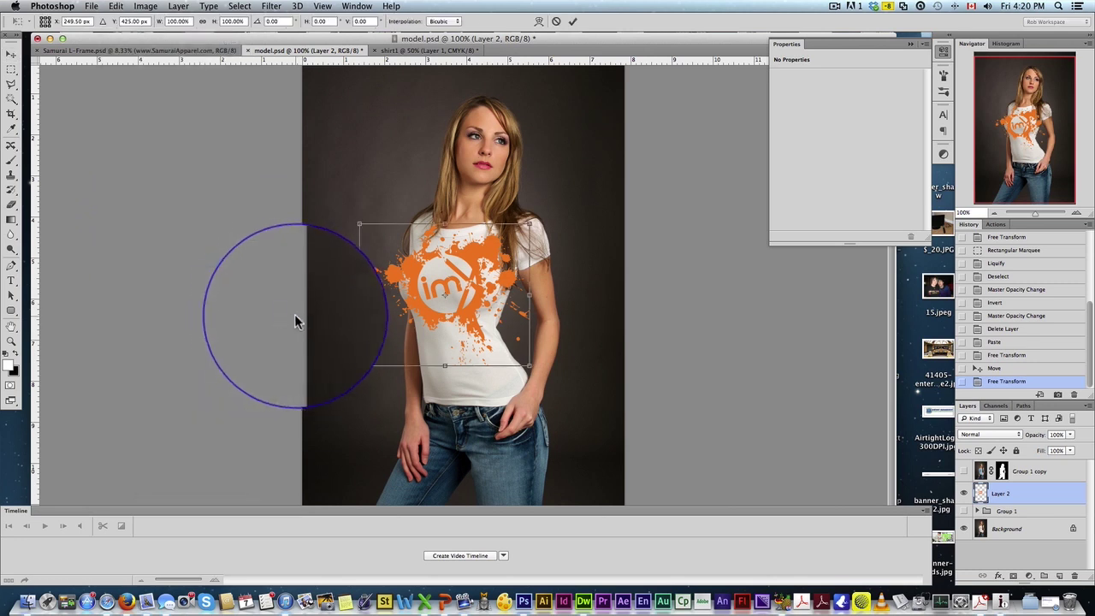
{"action": "left_click_drag", "start_coordinate": [362, 225], "coordinate": [417, 261]}
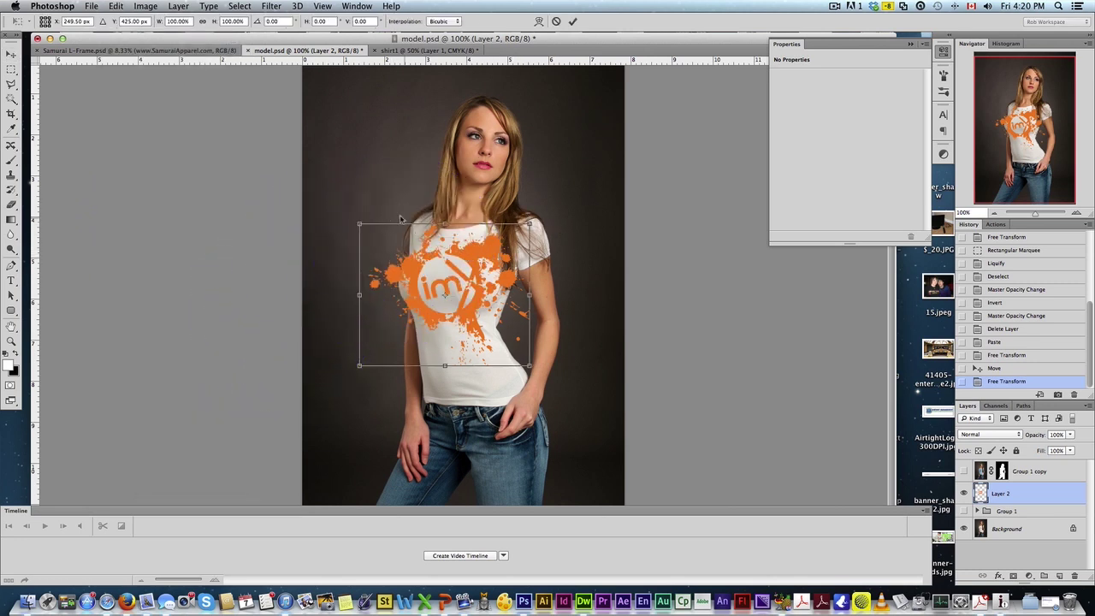
{"action": "left_click_drag", "start_coordinate": [362, 225], "coordinate": [403, 230]}
{"action": "left_click_drag", "start_coordinate": [525, 227], "coordinate": [510, 242]}
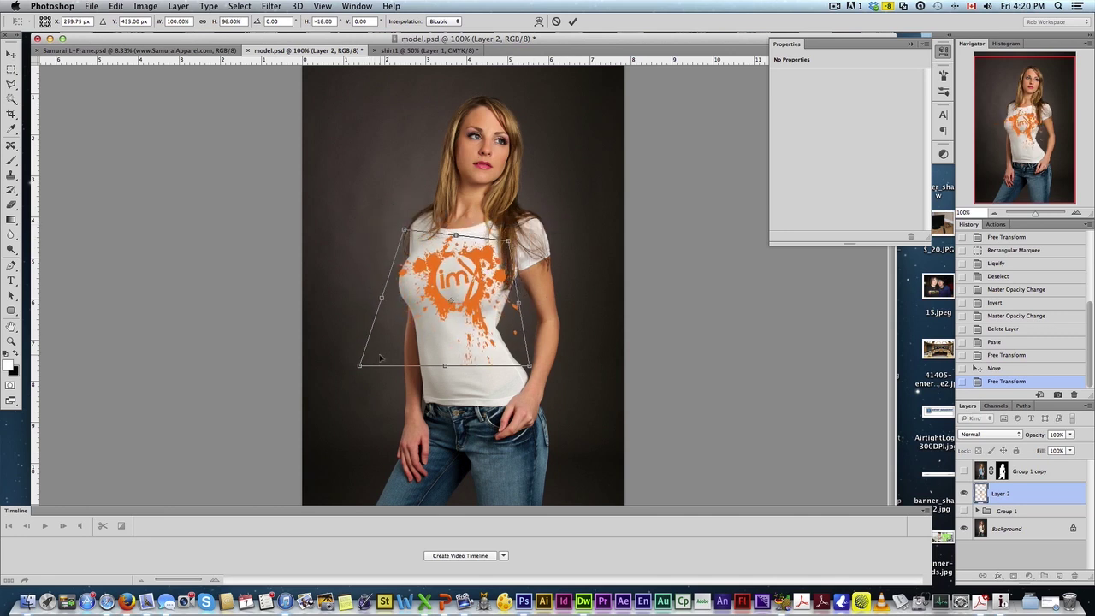
Raise and taper the logo's bottom corners to follow the torso, then apply the distortion
{"action": "left_click_drag", "start_coordinate": [359, 365], "coordinate": [402, 345]}
{"action": "left_click_drag", "start_coordinate": [530, 365], "coordinate": [502, 360]}
{"action": "left_click_drag", "start_coordinate": [407, 348], "coordinate": [388, 348]}
{"action": "left_click_drag", "start_coordinate": [504, 360], "coordinate": [485, 362]}
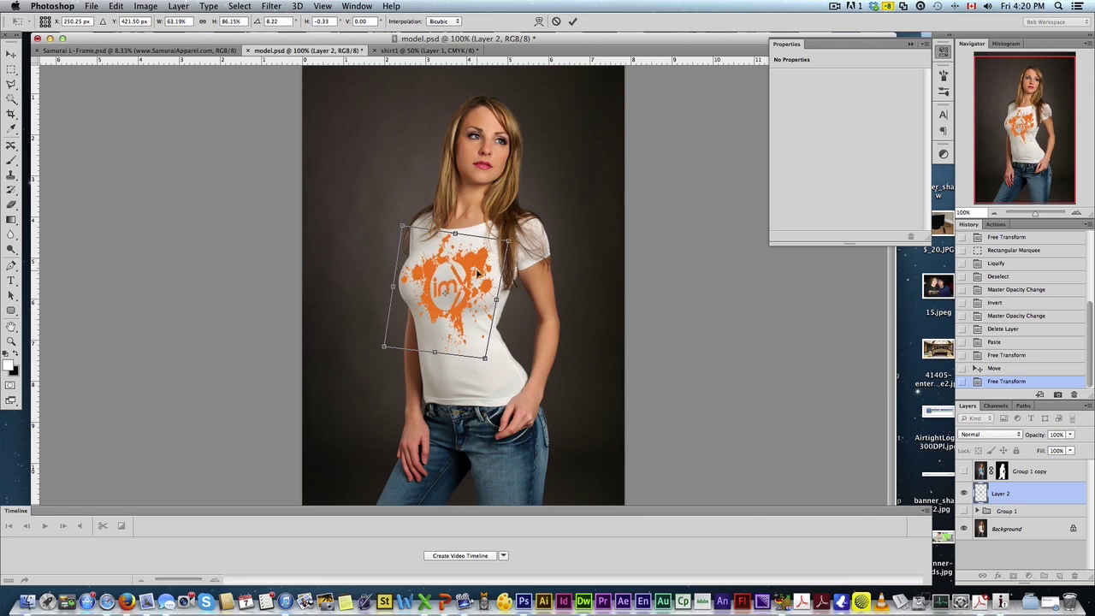
{"action": "key", "text": "Return"}
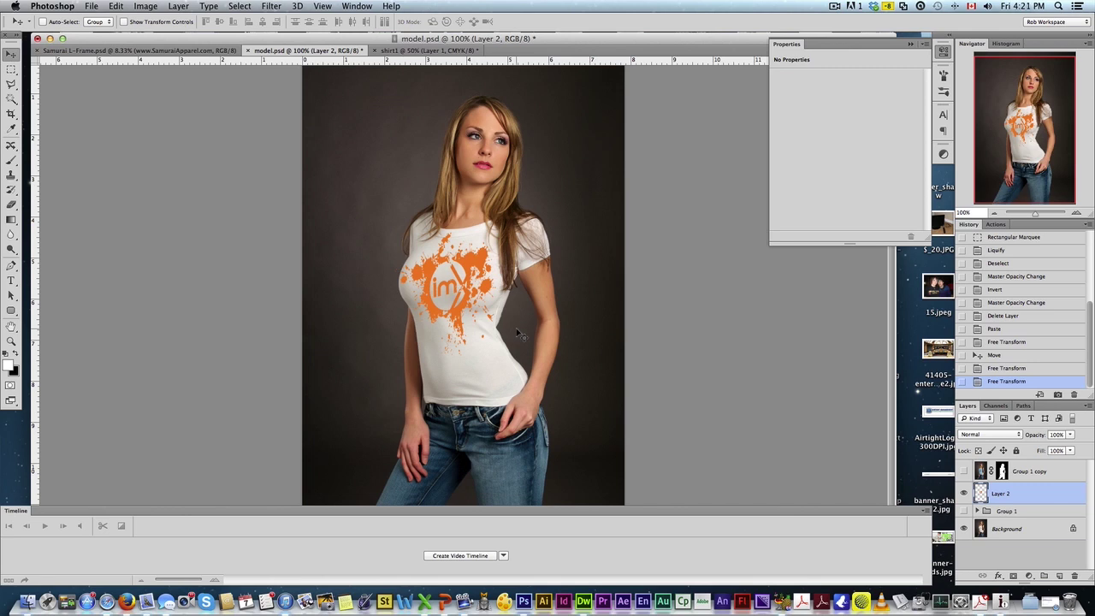
Draw a rectangular marquee around the logo on the shirt, redrawing it once
{"action": "left_click", "coordinate": [11, 71]}
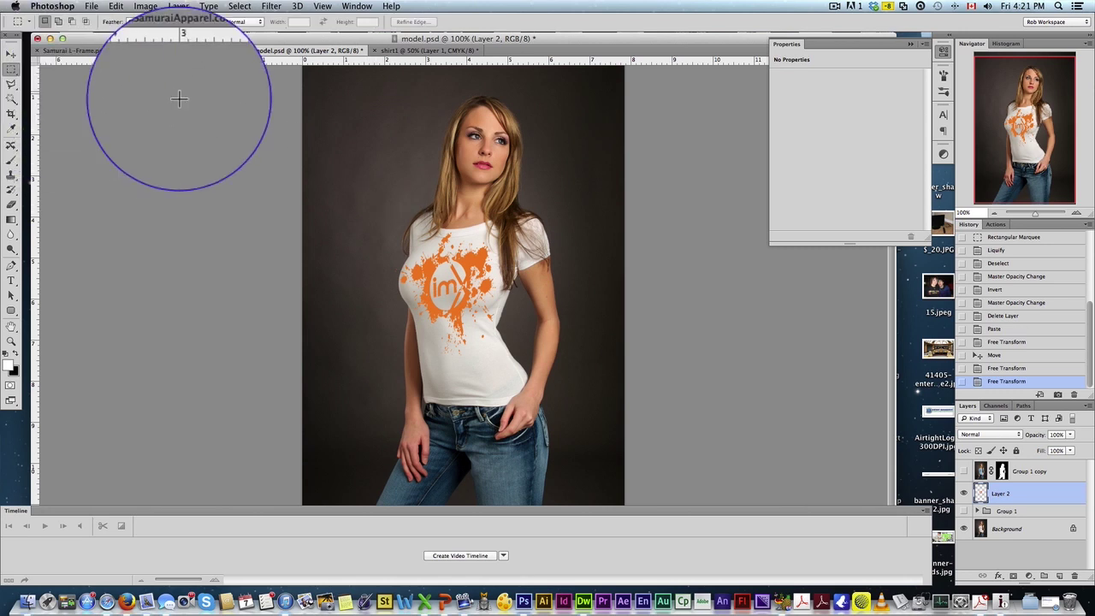
{"action": "left_click_drag", "start_coordinate": [352, 184], "coordinate": [528, 317]}
{"action": "left_click", "coordinate": [528, 318]}
{"action": "left_click_drag", "start_coordinate": [377, 222], "coordinate": [528, 376]}
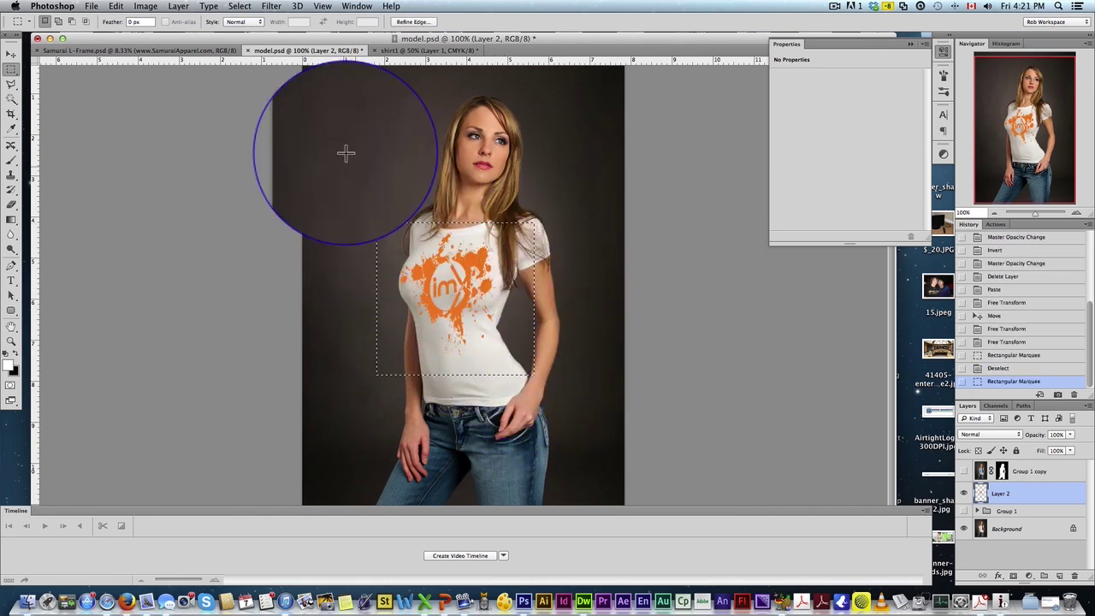
Open the Liquify filter on the selected logo and zoom its preview in
{"action": "left_click", "coordinate": [271, 6]}
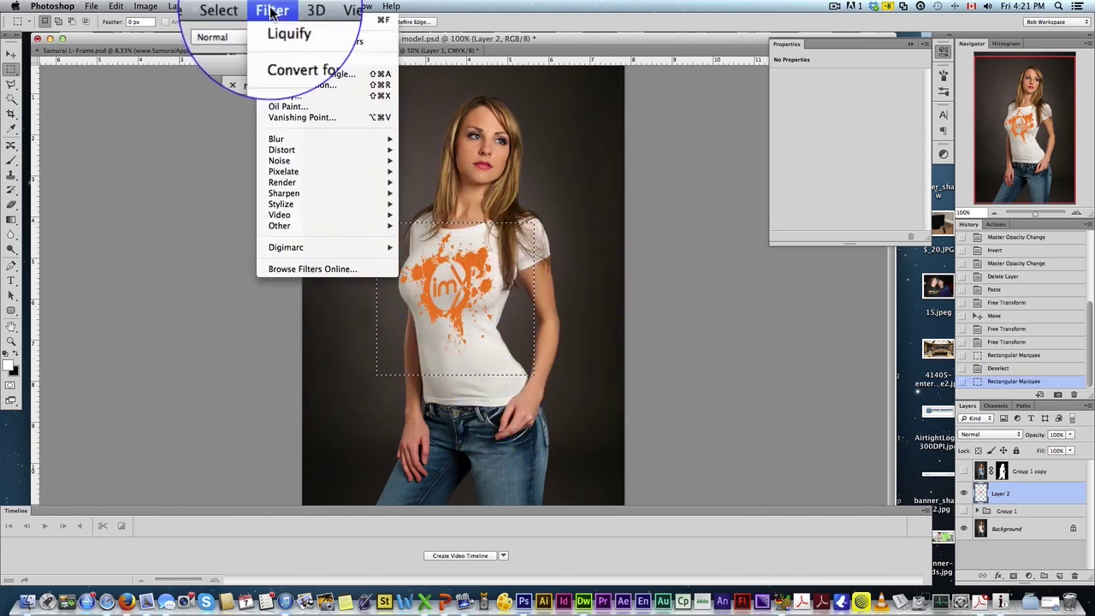
{"action": "left_click", "coordinate": [287, 97]}
{"action": "key", "text": "super+plus"}
{"action": "key", "text": "super+plus"}
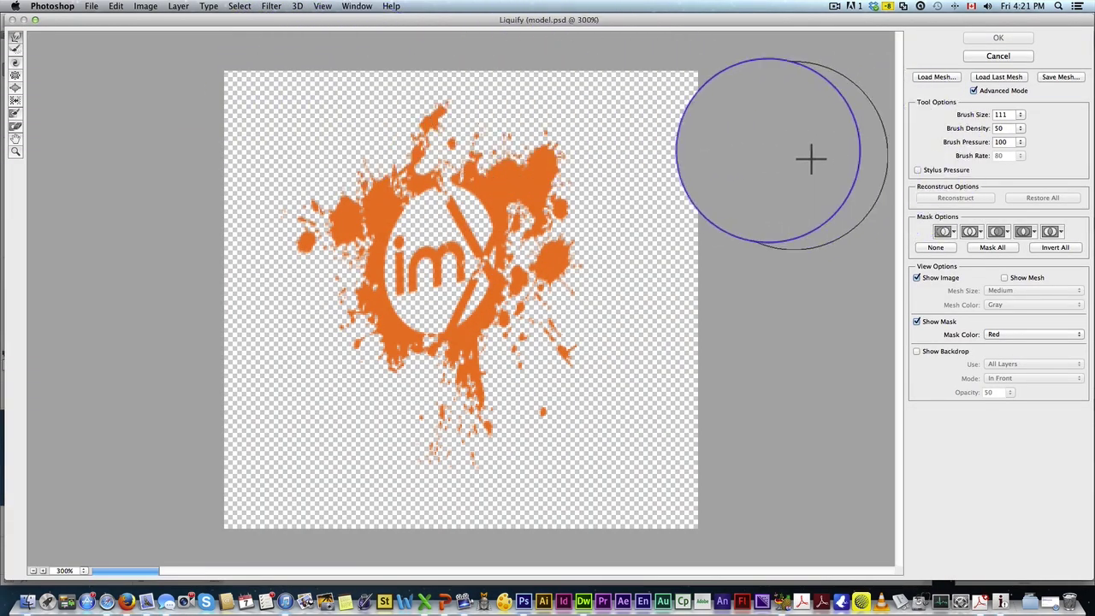
Bend the logo with Forward Warp strokes, undoing two bad strokes, and apply the Liquify
{"action": "mouse_move", "coordinate": [809, 160]}
{"action": "left_mouse_down"}
{"action": "mouse_move", "coordinate": [468, 246]}
{"action": "mouse_move", "coordinate": [460, 258]}
{"action": "mouse_move", "coordinate": [408, 246]}
{"action": "left_mouse_up"}
{"action": "key", "text": "super+z"}
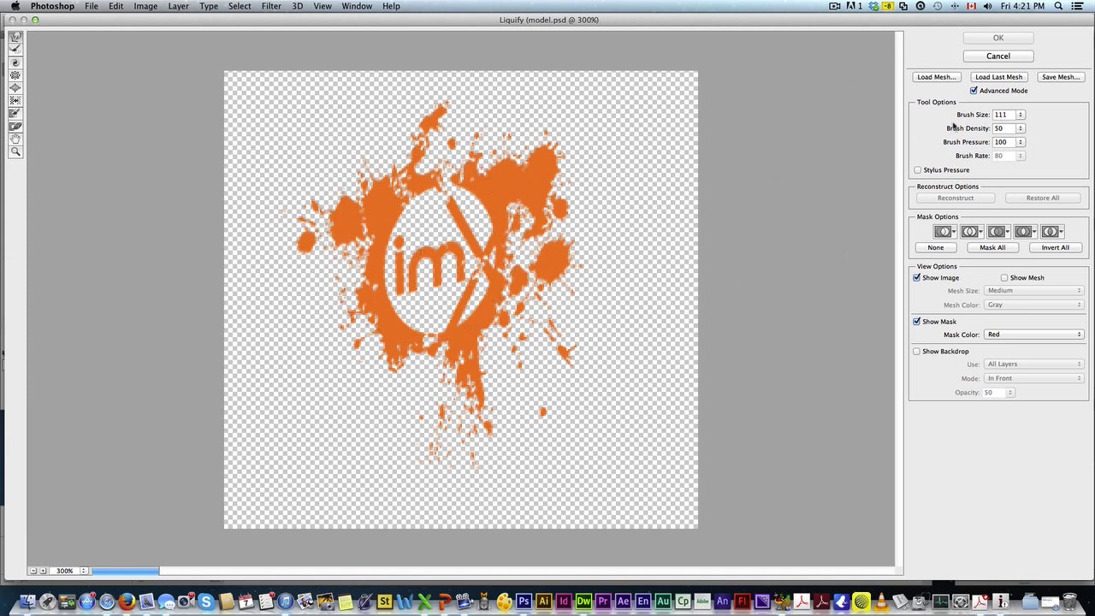
{"action": "mouse_move", "coordinate": [404, 111]}
{"action": "left_mouse_down"}
{"action": "mouse_move", "coordinate": [434, 194]}
{"action": "mouse_move", "coordinate": [395, 274]}
{"action": "mouse_move", "coordinate": [368, 262]}
{"action": "mouse_move", "coordinate": [560, 260]}
{"action": "mouse_move", "coordinate": [391, 221]}
{"action": "mouse_move", "coordinate": [426, 241]}
{"action": "mouse_move", "coordinate": [406, 295]}
{"action": "mouse_move", "coordinate": [400, 262]}
{"action": "mouse_move", "coordinate": [368, 219]}
{"action": "mouse_move", "coordinate": [510, 219]}
{"action": "mouse_move", "coordinate": [517, 205]}
{"action": "mouse_move", "coordinate": [468, 177]}
{"action": "mouse_move", "coordinate": [472, 279]}
{"action": "mouse_move", "coordinate": [429, 472]}
{"action": "mouse_move", "coordinate": [452, 468]}
{"action": "mouse_move", "coordinate": [594, 351]}
{"action": "mouse_move", "coordinate": [483, 450]}
{"action": "mouse_move", "coordinate": [501, 434]}
{"action": "mouse_move", "coordinate": [453, 411]}
{"action": "mouse_move", "coordinate": [418, 432]}
{"action": "mouse_move", "coordinate": [414, 399]}
{"action": "mouse_move", "coordinate": [294, 182]}
{"action": "mouse_move", "coordinate": [460, 103]}
{"action": "mouse_move", "coordinate": [560, 115]}
{"action": "mouse_move", "coordinate": [513, 133]}
{"action": "left_mouse_up"}
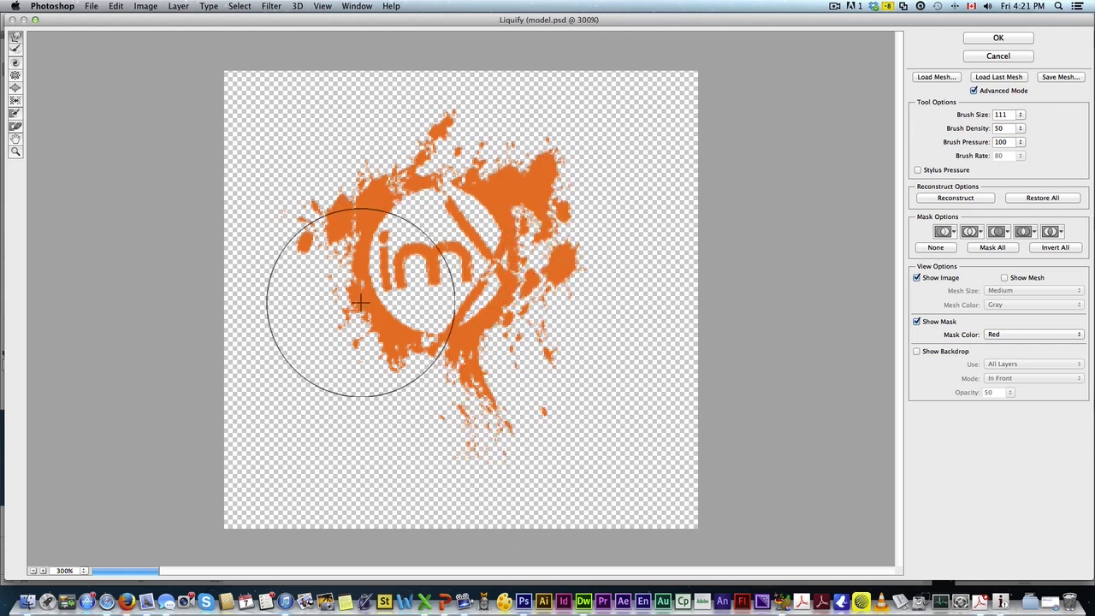
{"action": "left_click_drag", "start_coordinate": [536, 225], "coordinate": [491, 266]}
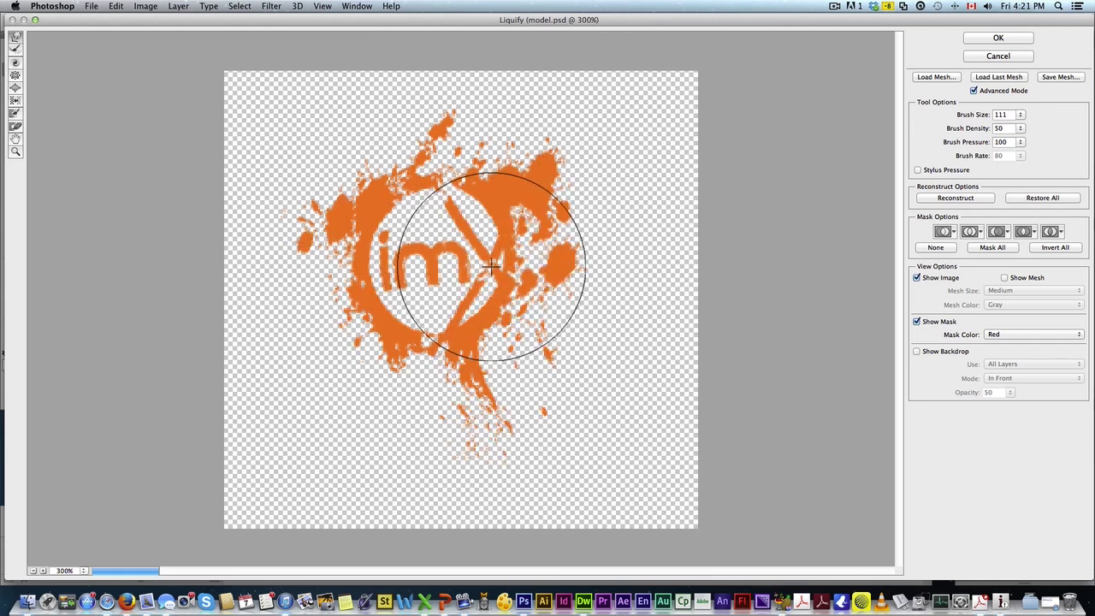
{"action": "key", "text": "super+z"}
{"action": "left_click", "coordinate": [998, 40]}
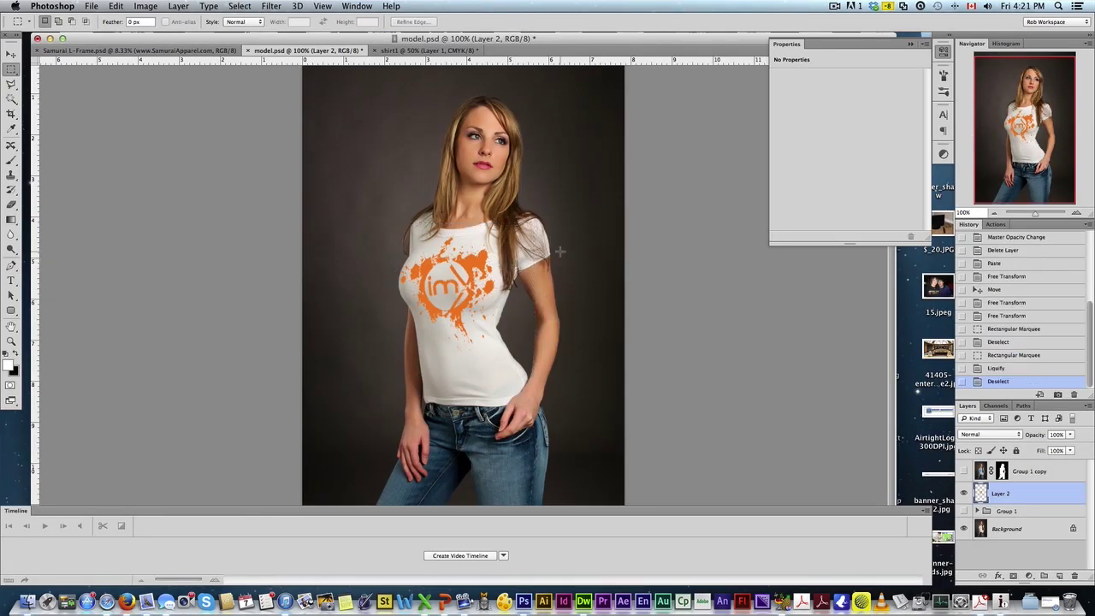
Rotate the logo about 2.4 degrees, nudge it up, and lower its opacity to 71%
{"action": "key", "text": "v"}
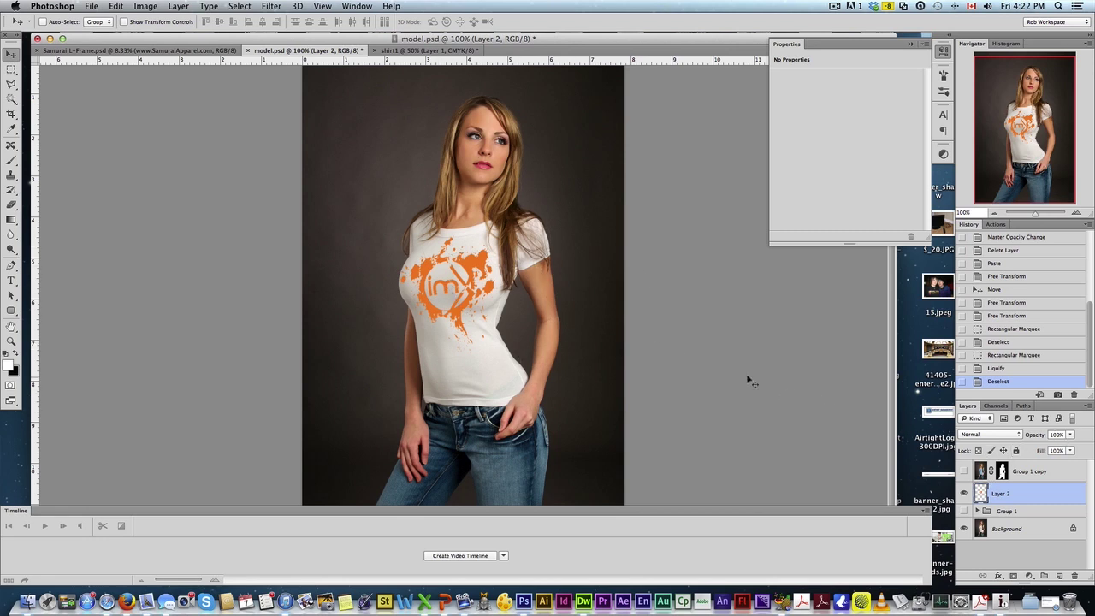
{"action": "key", "text": "super+t"}
{"action": "left_click_drag", "start_coordinate": [533, 204], "coordinate": [537, 205]}
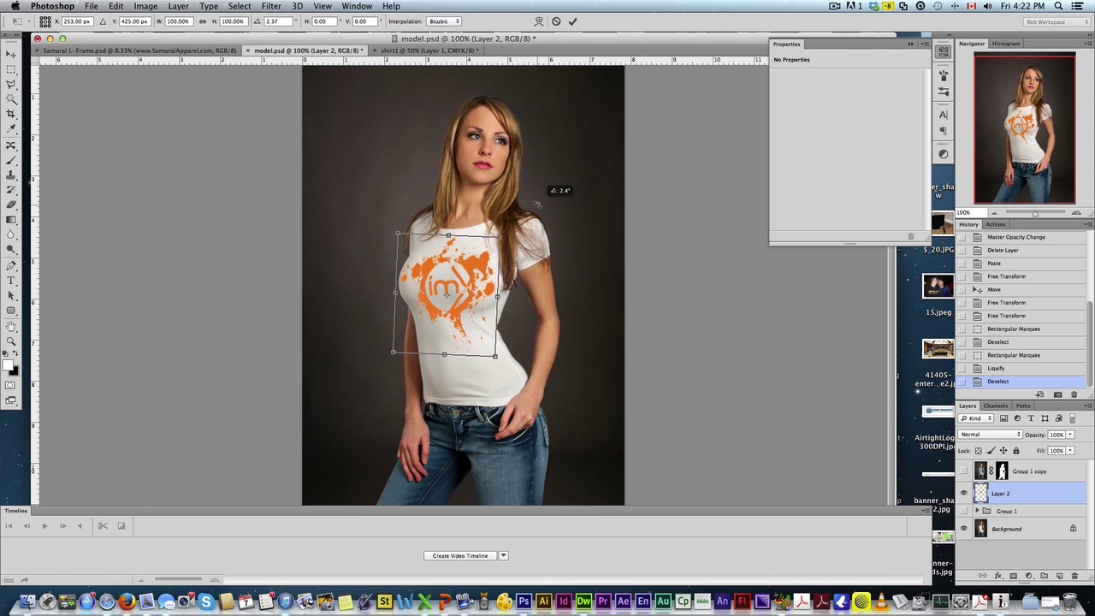
{"action": "key", "text": "Return"}
{"action": "key", "text": "Up"}
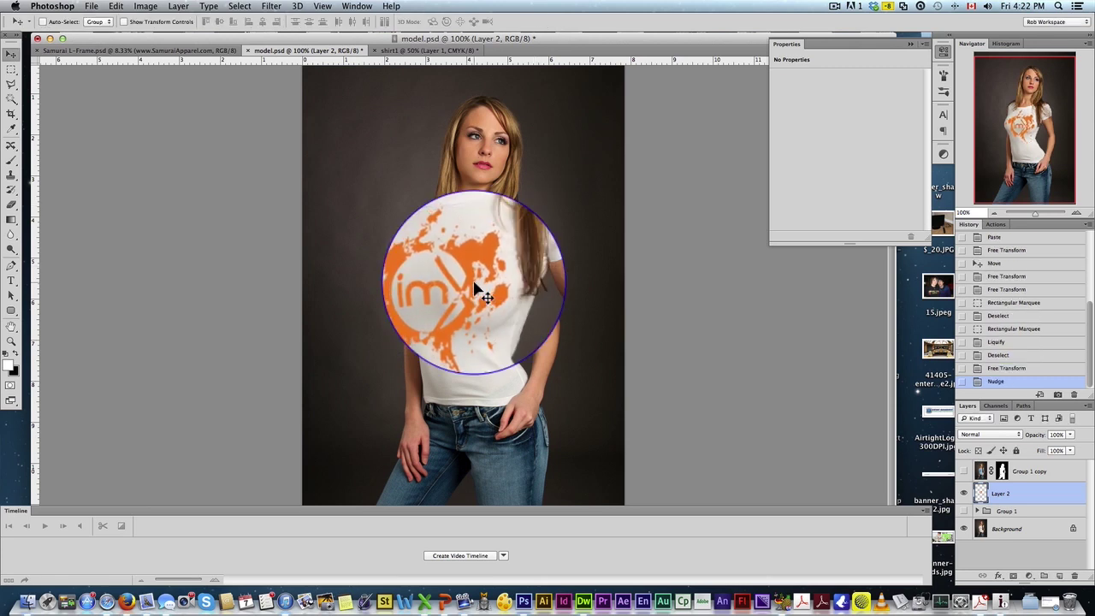
{"action": "left_click_drag", "start_coordinate": [1050, 443], "coordinate": [1046, 447]}
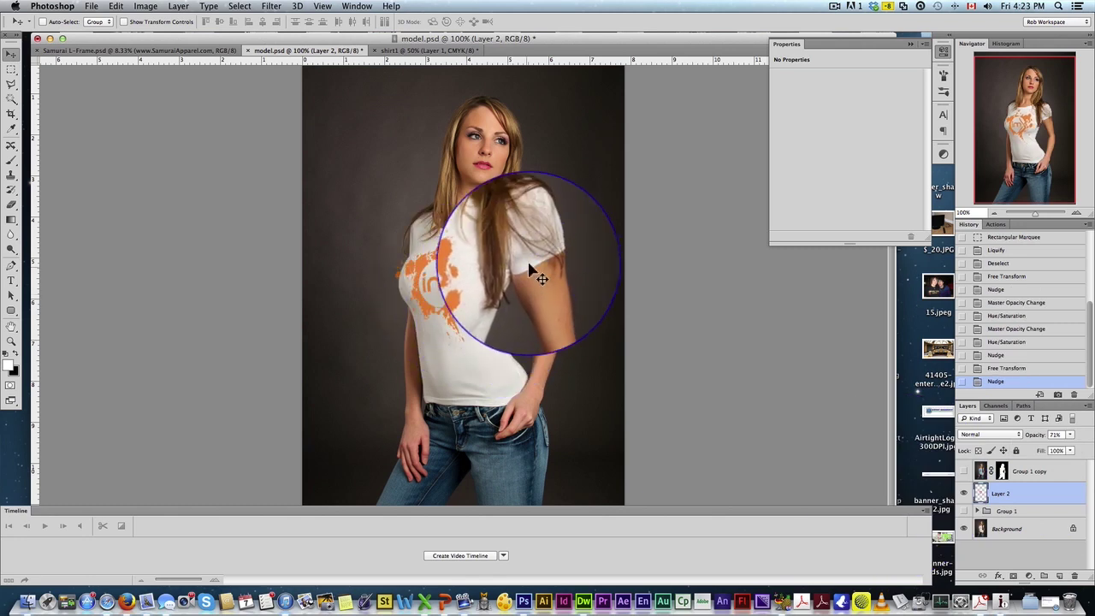
Rotate the logo slightly more to match the shirt's angle
{"action": "key", "text": "super+t"}
{"action": "left_click_drag", "start_coordinate": [567, 225], "coordinate": [514, 246]}
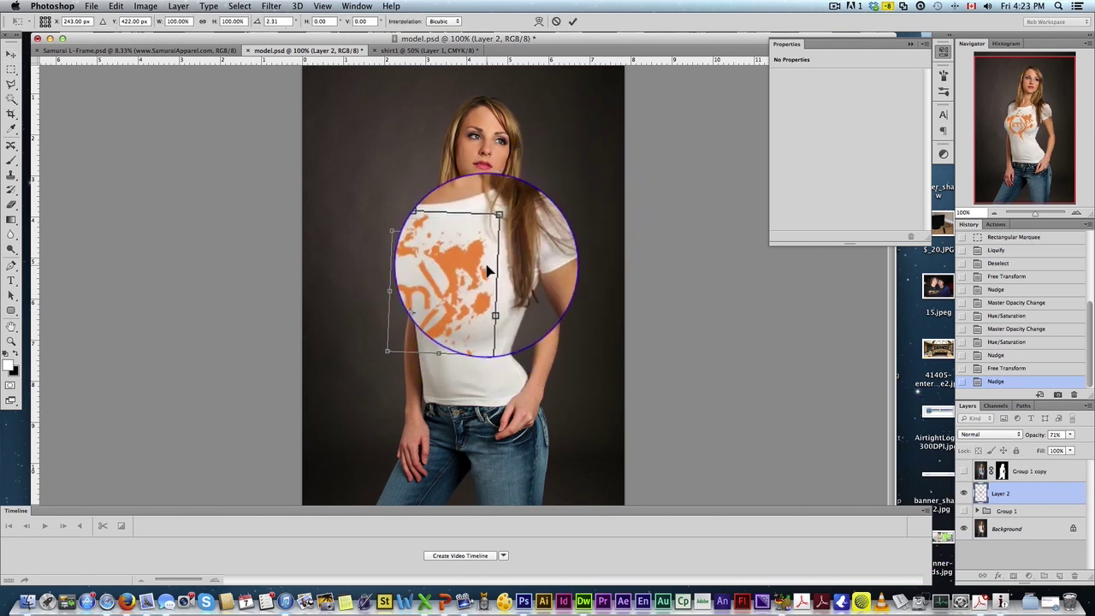
{"action": "key", "text": "Return"}
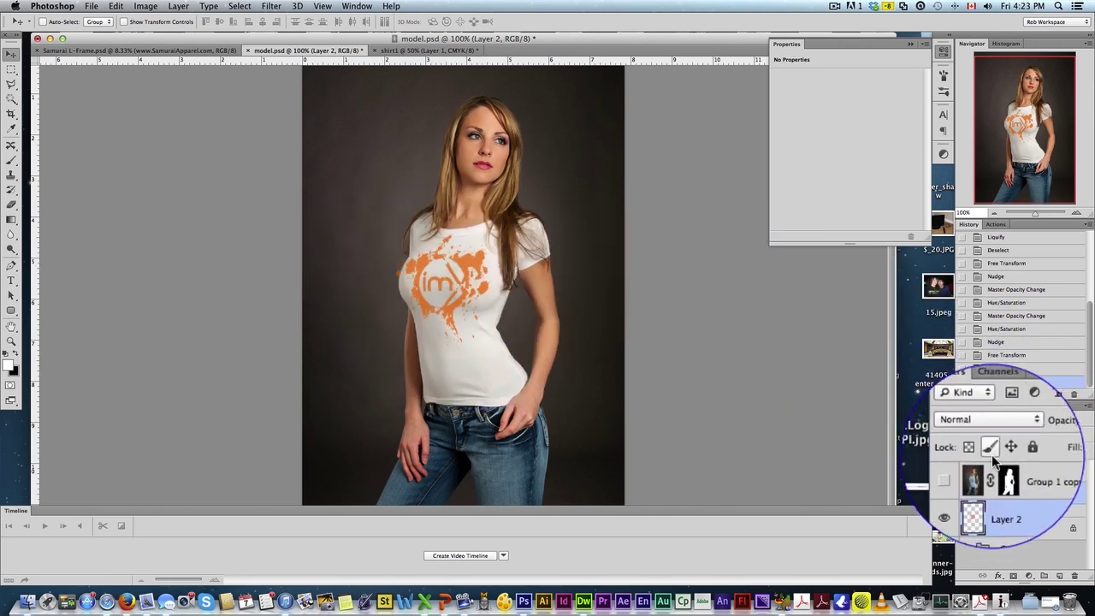
Add a layer mask to the logo layer and set up a 16 px brush at 0% hardness
{"action": "left_click", "coordinate": [1013, 575]}
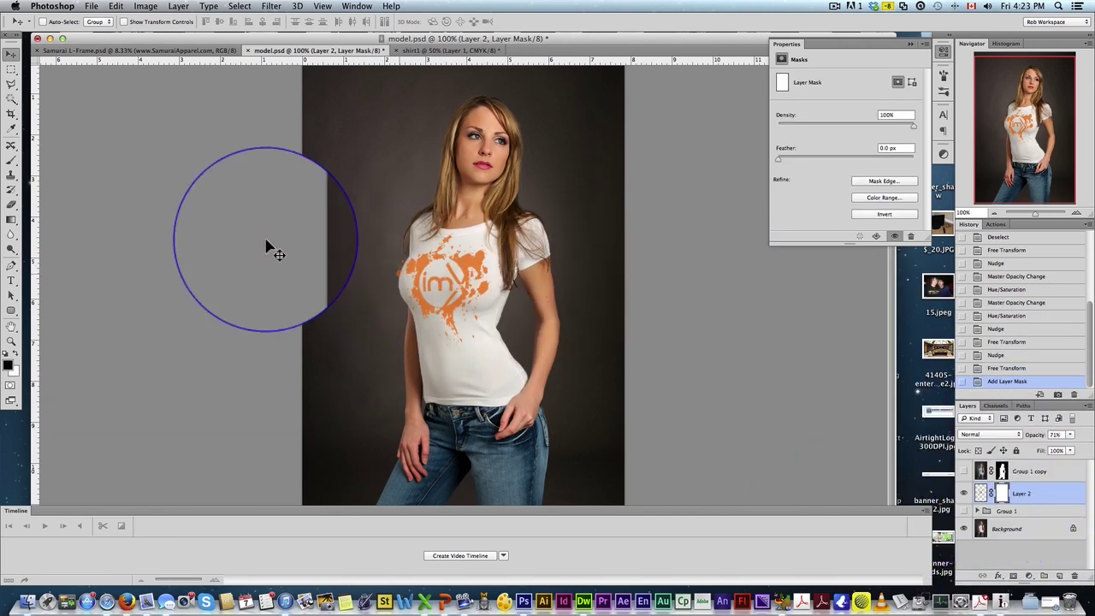
{"action": "left_click", "coordinate": [11, 160]}
{"action": "left_click", "coordinate": [60, 21]}
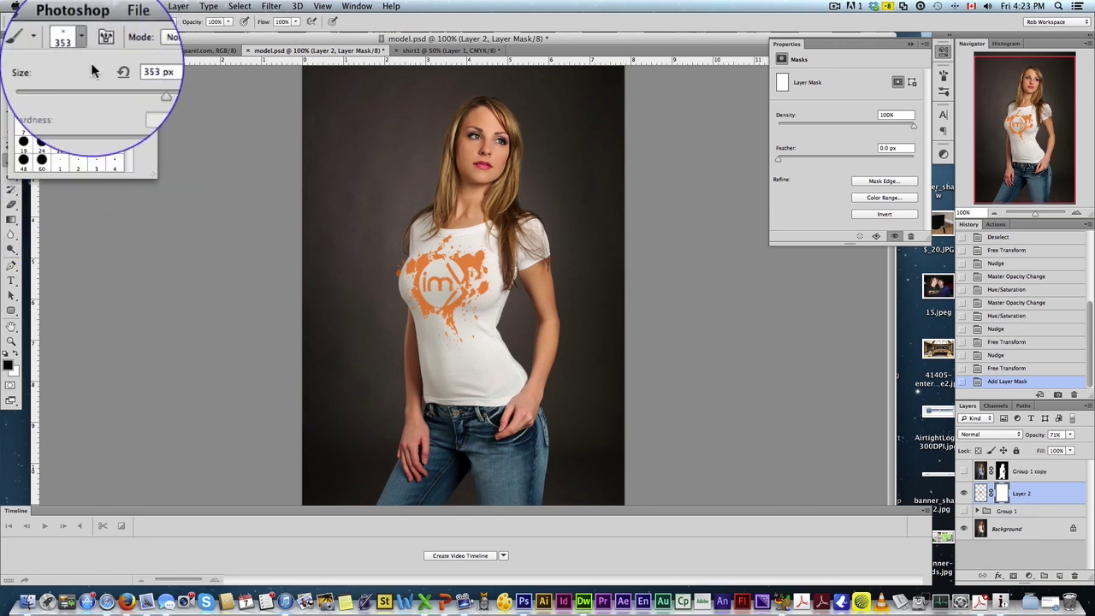
{"action": "left_click", "coordinate": [92, 116]}
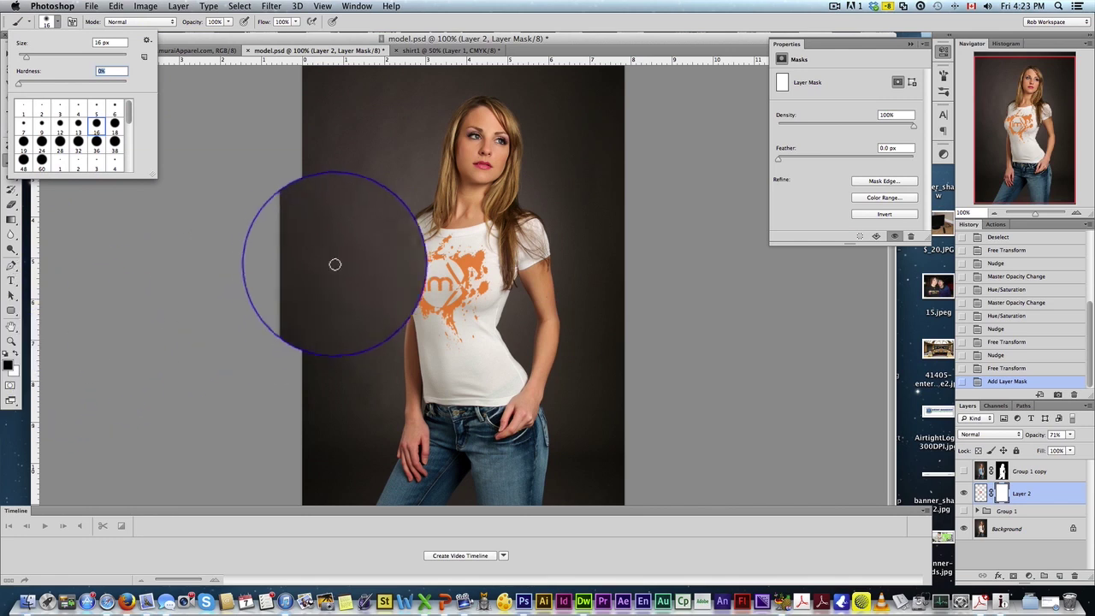
Paint black on the mask to hide the logo's edges near the shoulder
{"action": "left_click", "coordinate": [398, 262]}
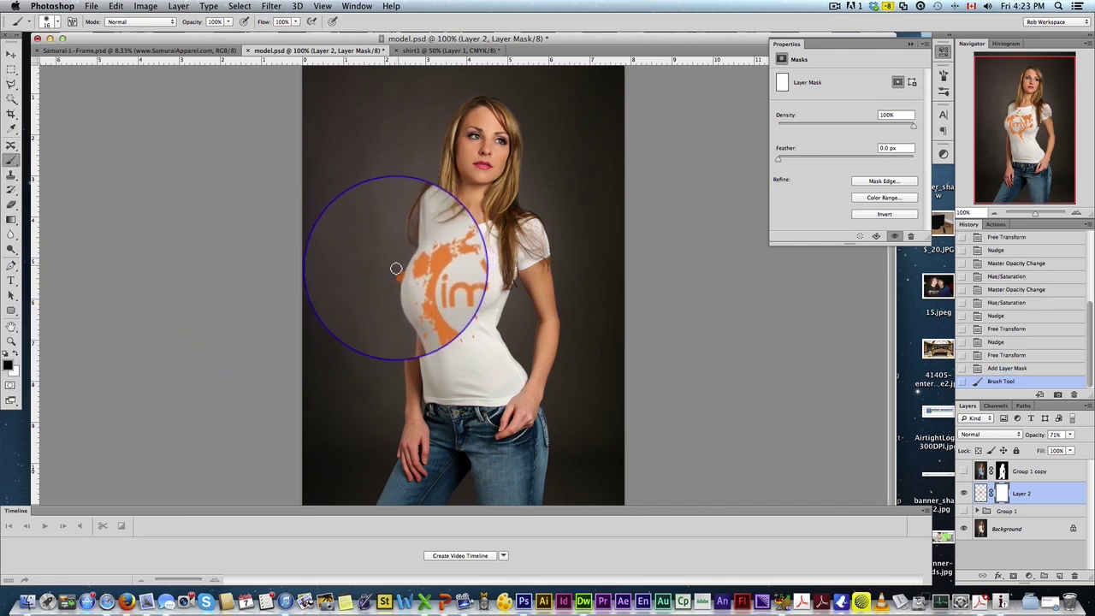
{"action": "mouse_move", "coordinate": [396, 269]}
{"action": "left_mouse_down"}
{"action": "mouse_move", "coordinate": [408, 244]}
{"action": "mouse_move", "coordinate": [451, 235]}
{"action": "left_mouse_up"}
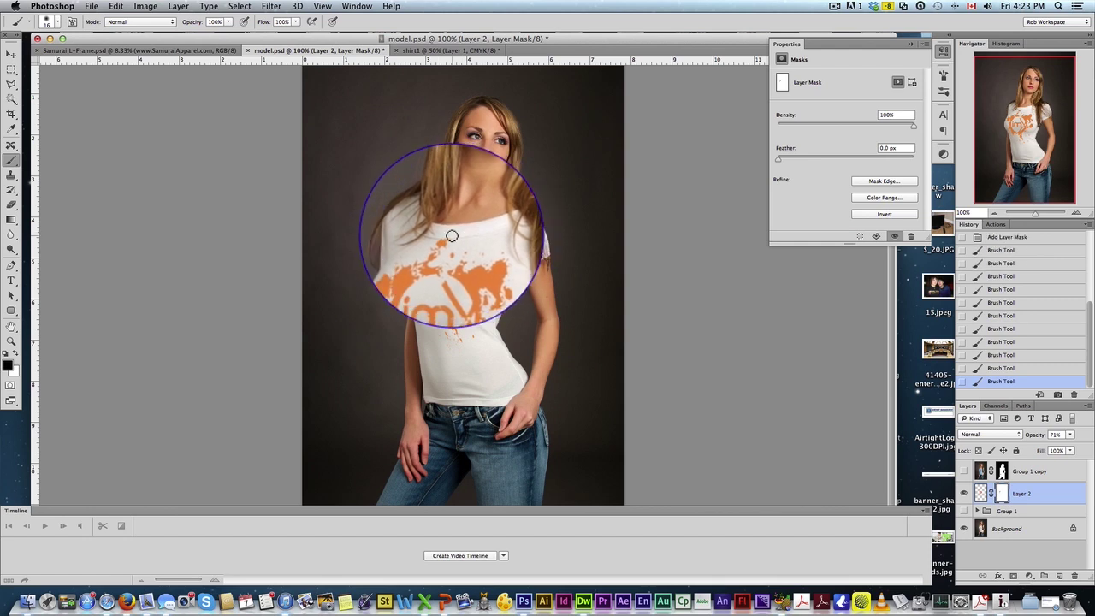
{"action": "key", "text": "v"}
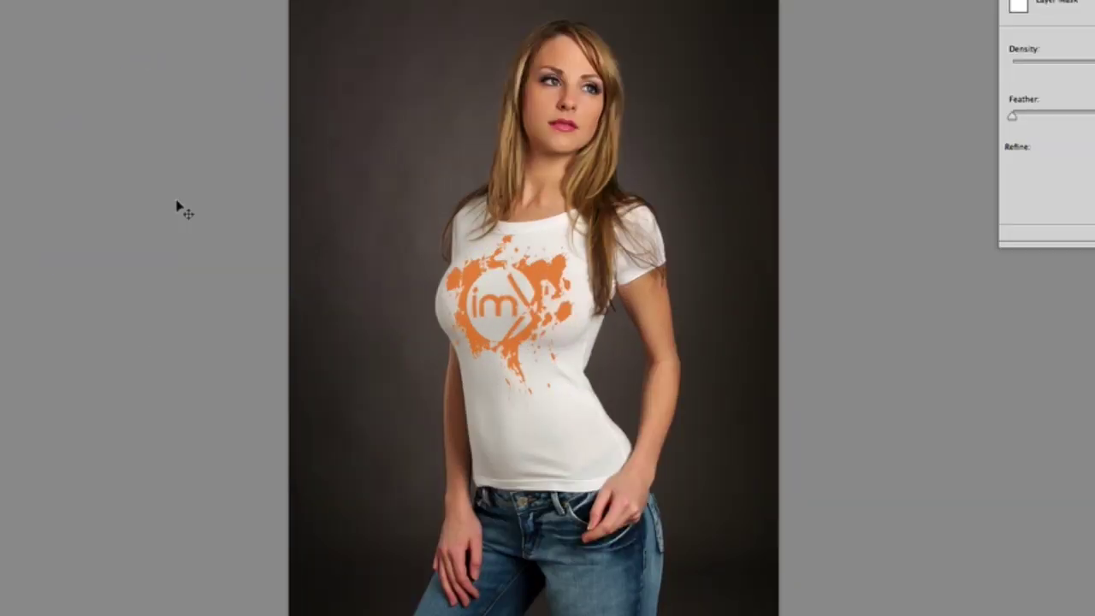